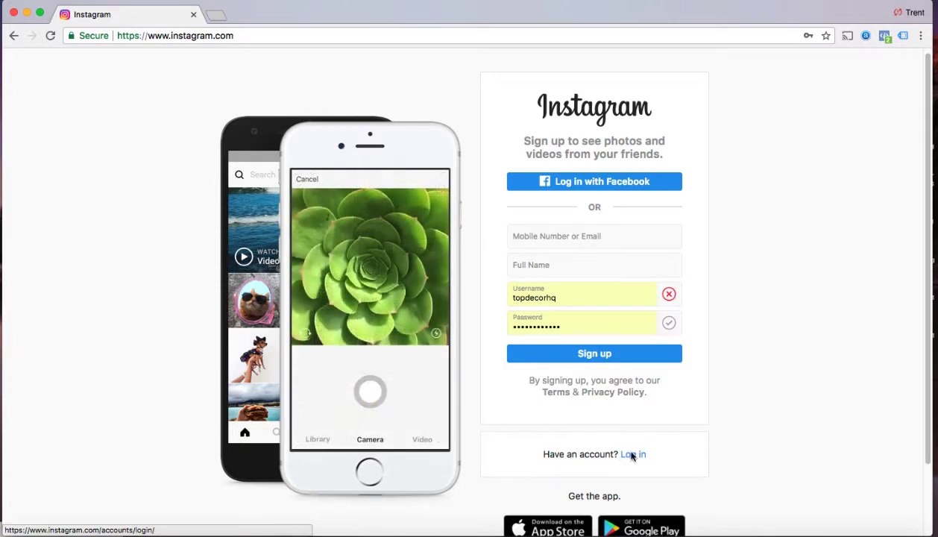
Log in to the store's Instagram account and open its profile with the four product posts.
click(633, 454)
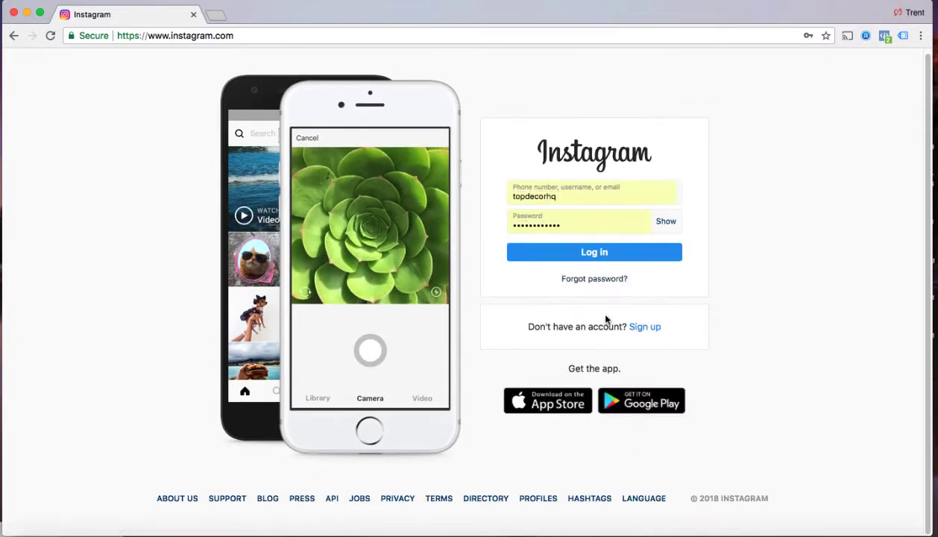
click(592, 253)
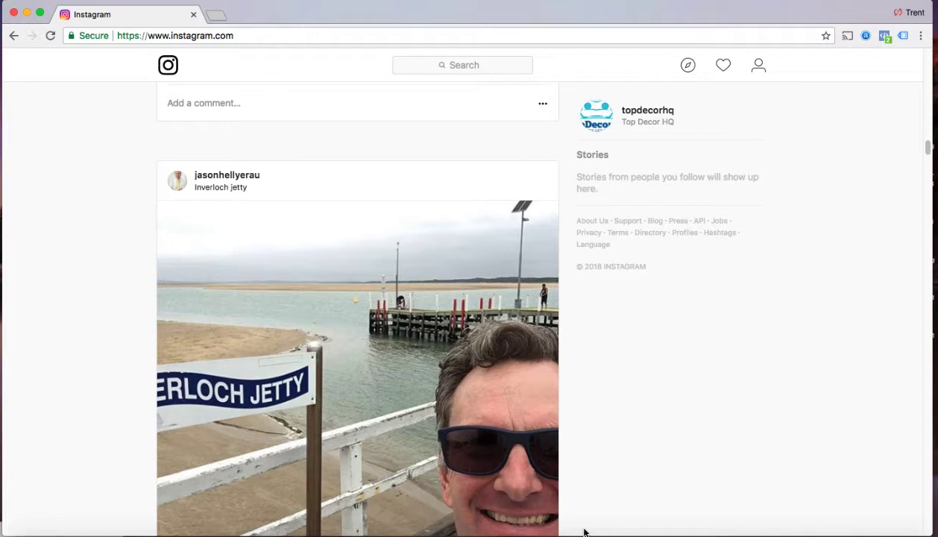
click(759, 67)
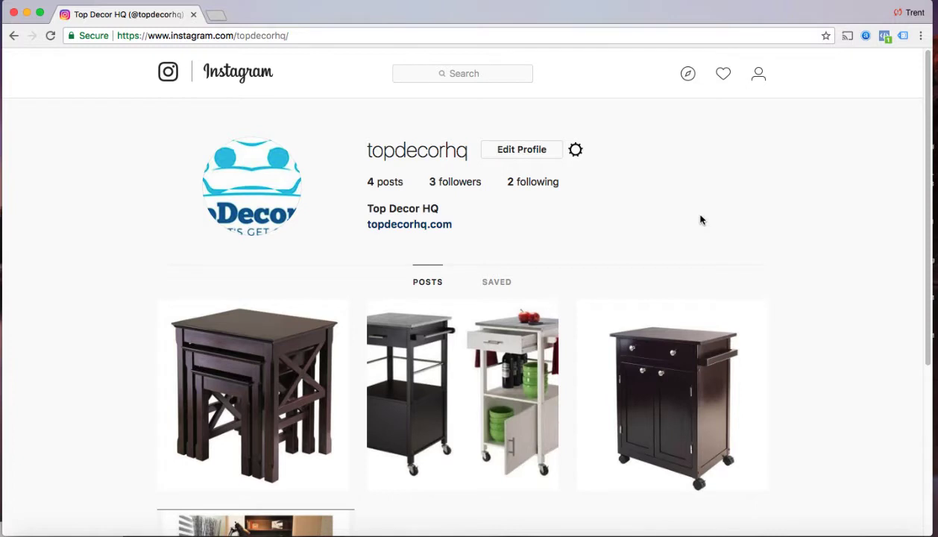
Turn on Chrome Developer Tools so Instagram shows in the iPhone 6/7/8 (375 × 667) layout, docked bottom-left.
click(920, 42)
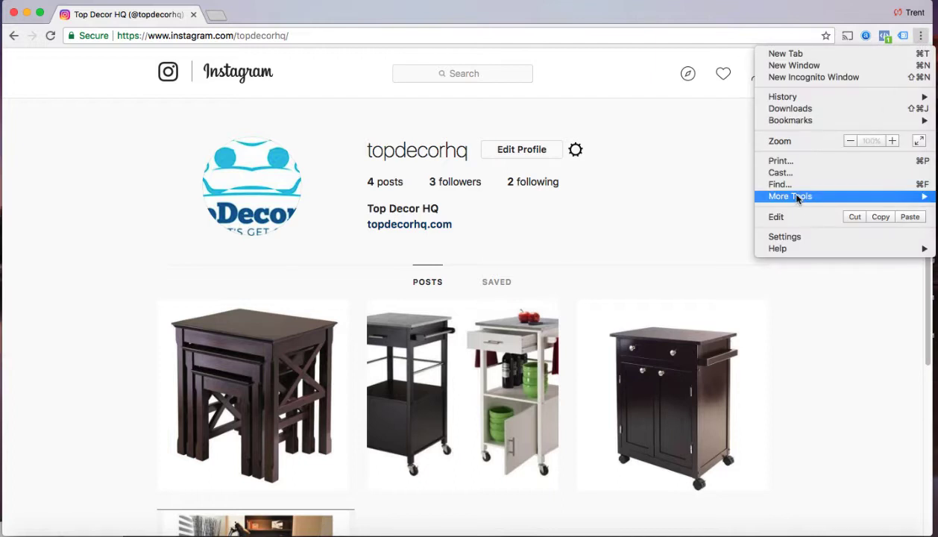
mouse_move(797, 198)
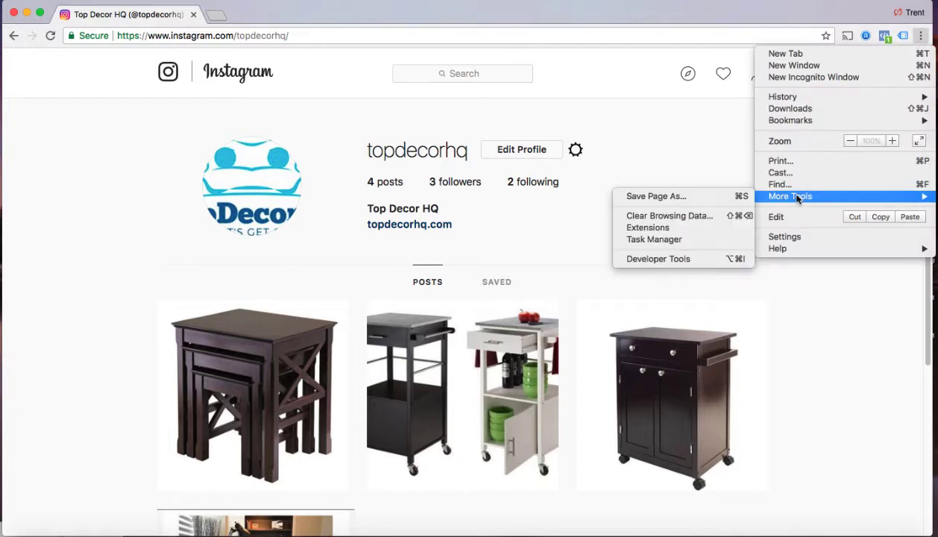
click(673, 260)
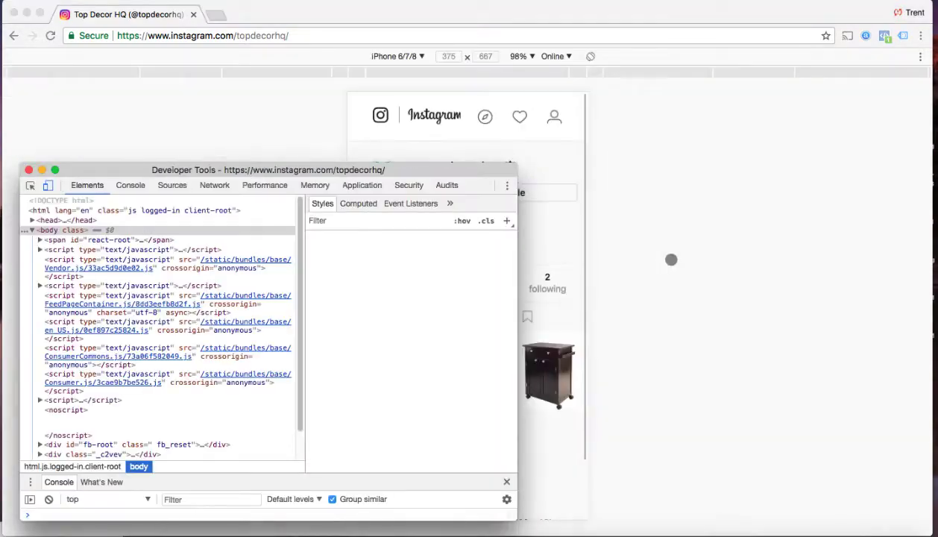
drag(393, 171, 372, 366)
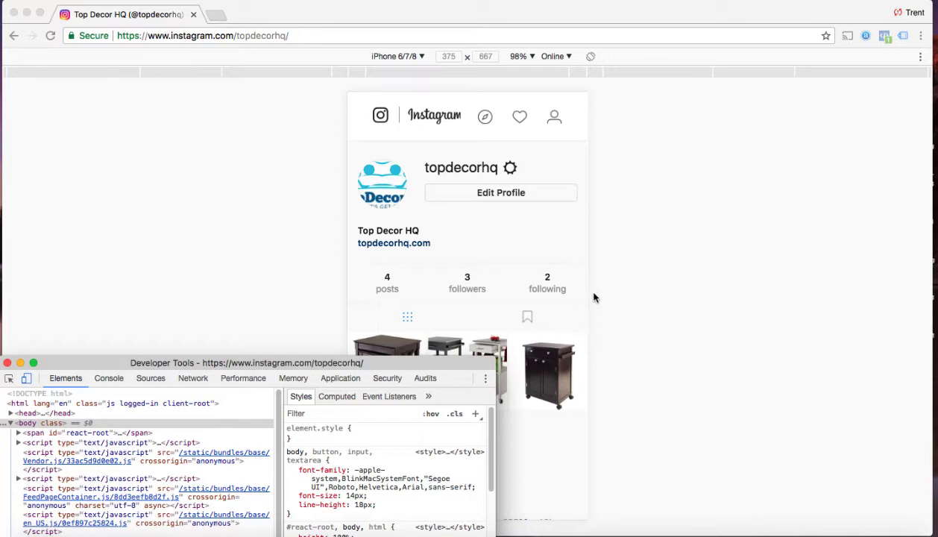
drag(471, 368, 398, 530)
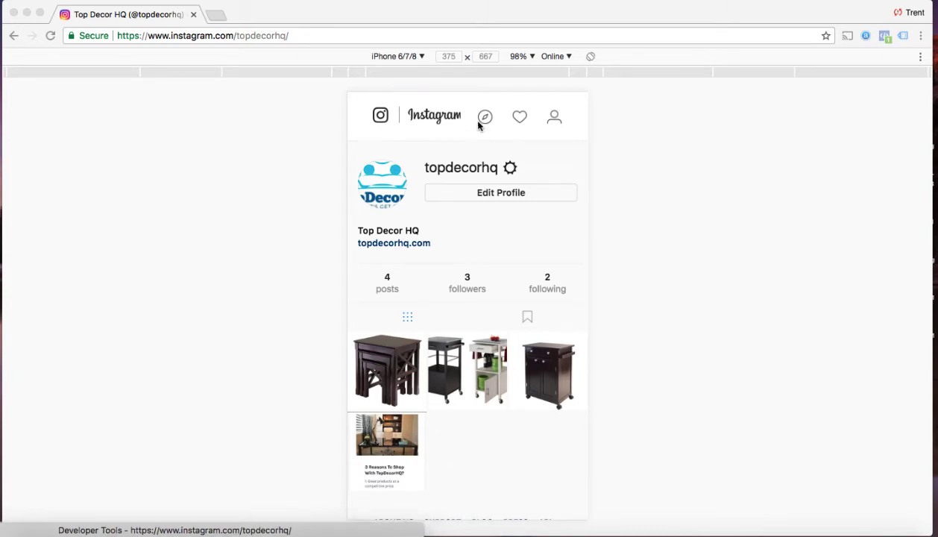
click(420, 60)
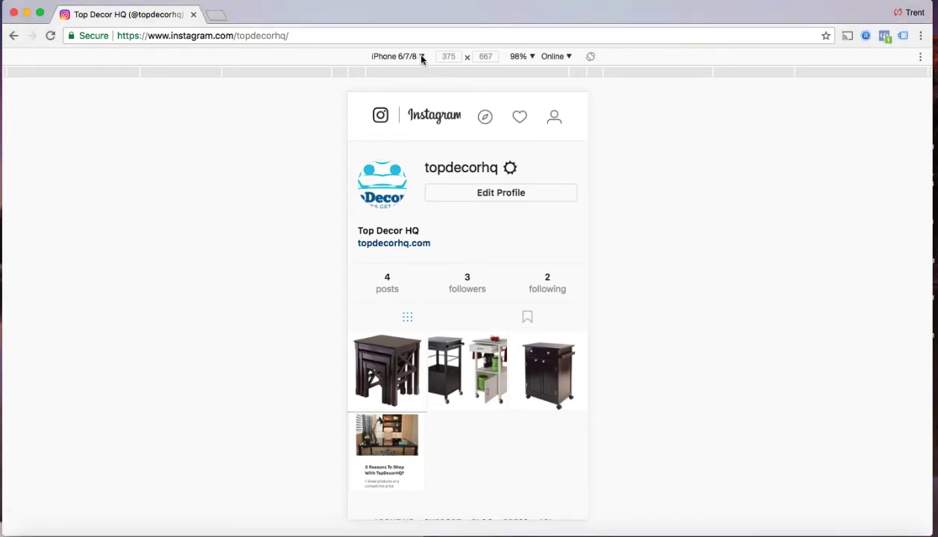
click(419, 58)
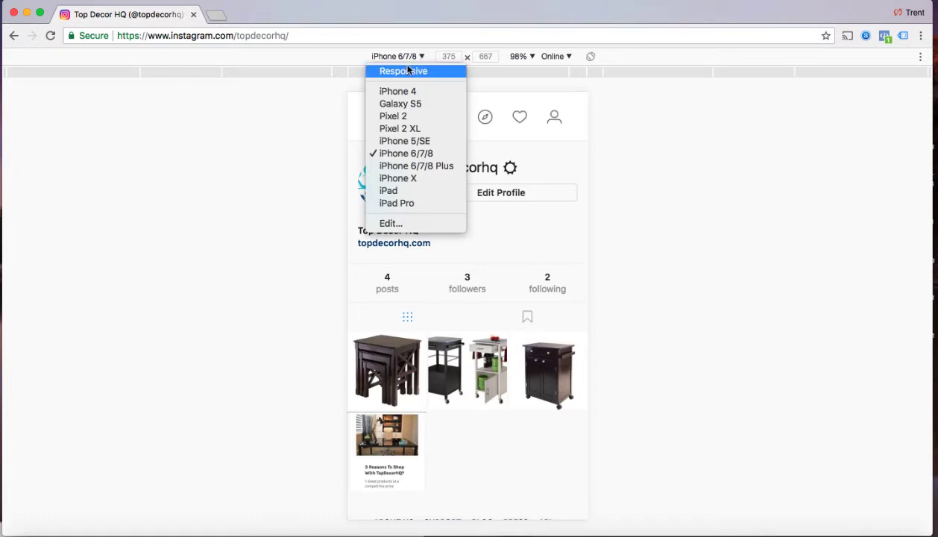
click(405, 71)
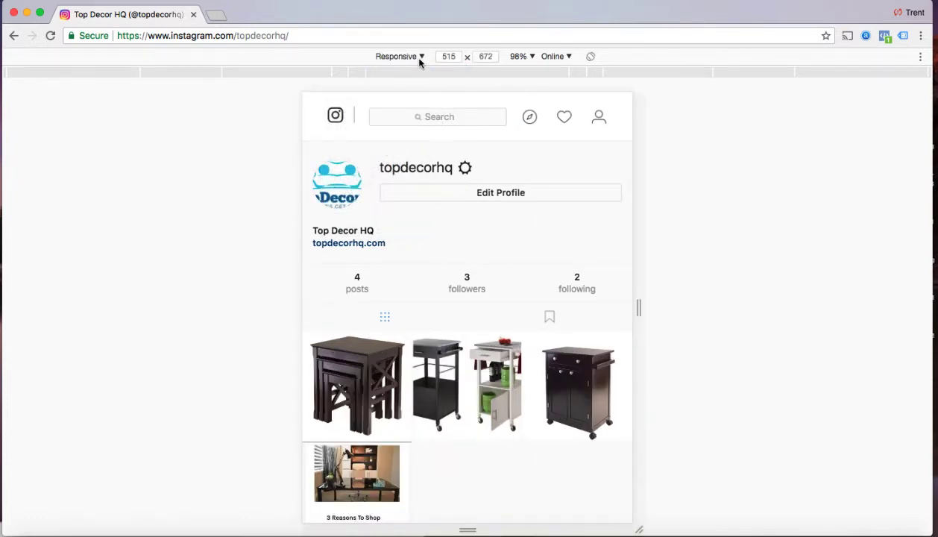
click(422, 57)
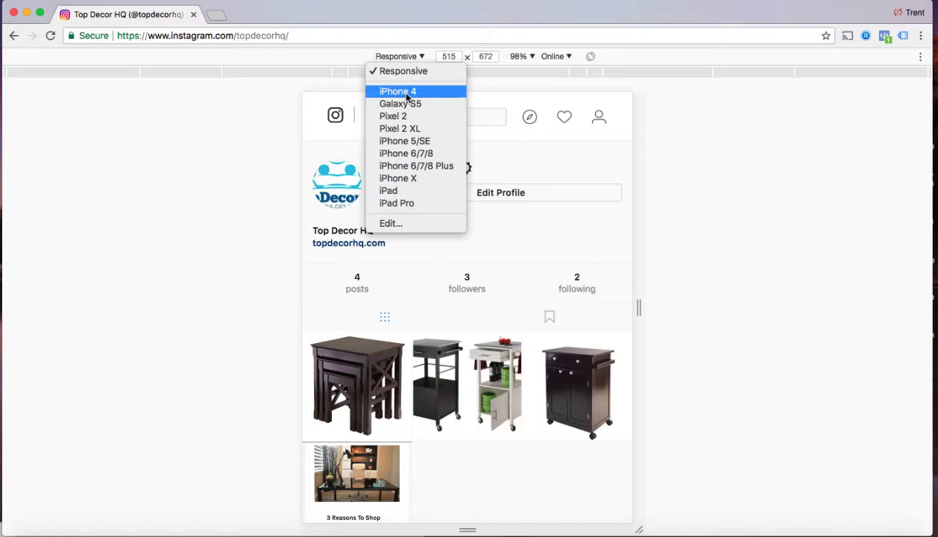
click(417, 158)
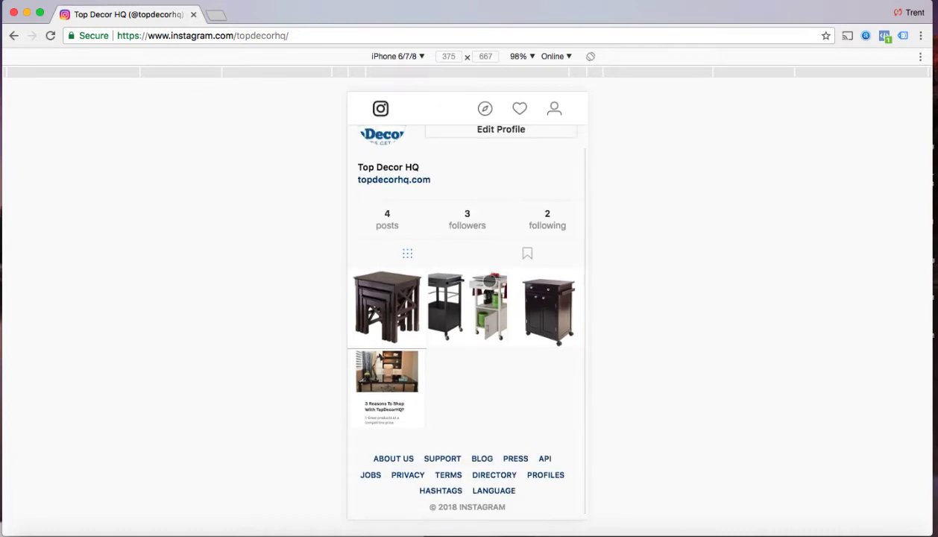
Scroll to the profile footer and open the Directory's Locations list of countries.
scroll(500, 213, down, 2)
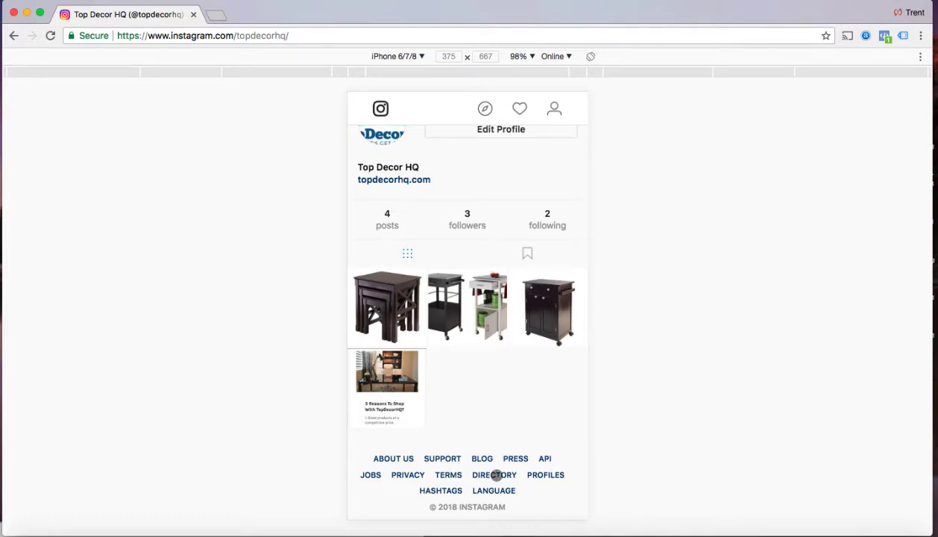
click(495, 475)
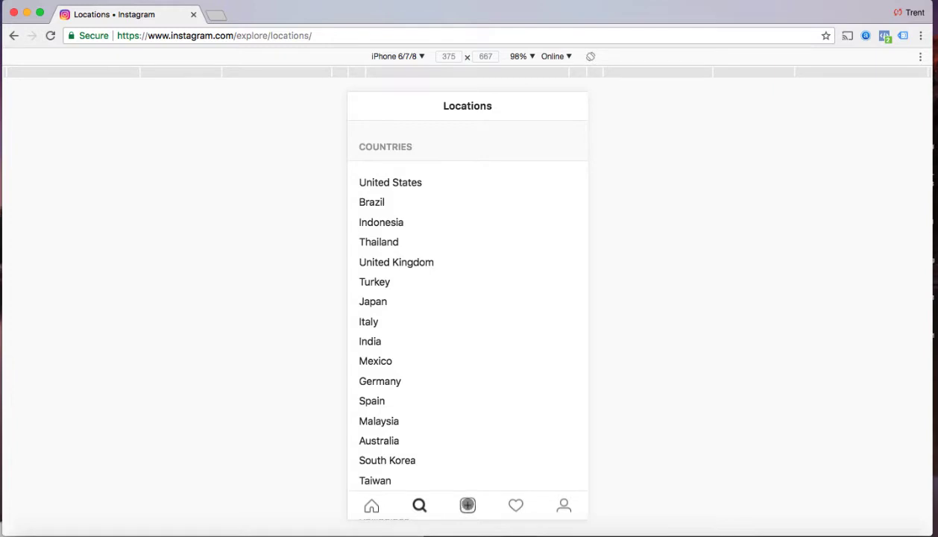
Start a new photo post, then cancel out of the file chooser.
click(468, 506)
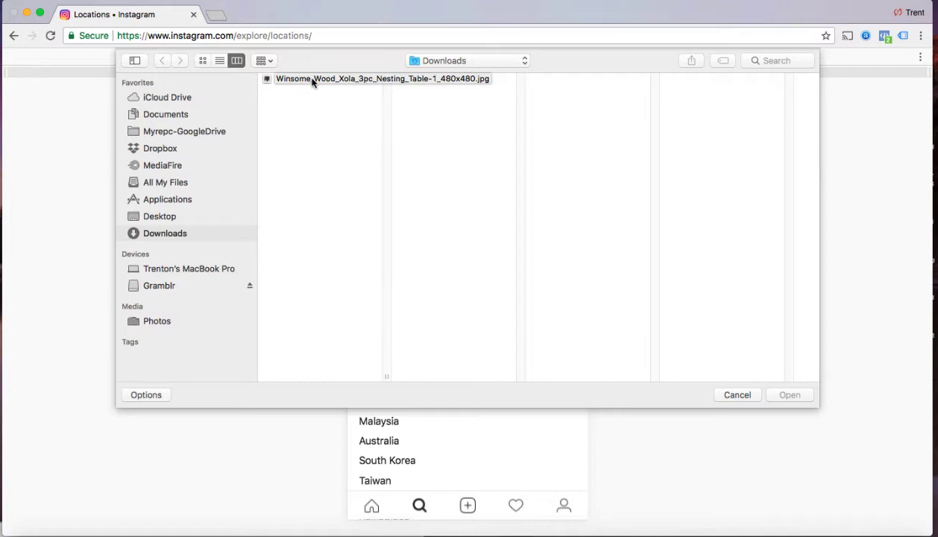
click(737, 395)
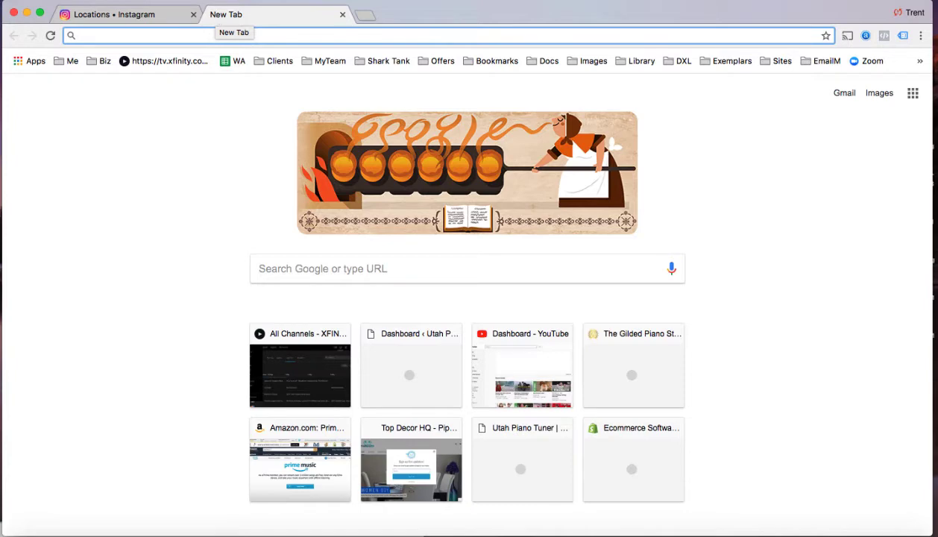
Load topdecorhq.com and go to its Bedroom collection.
text(top)
key(Return)
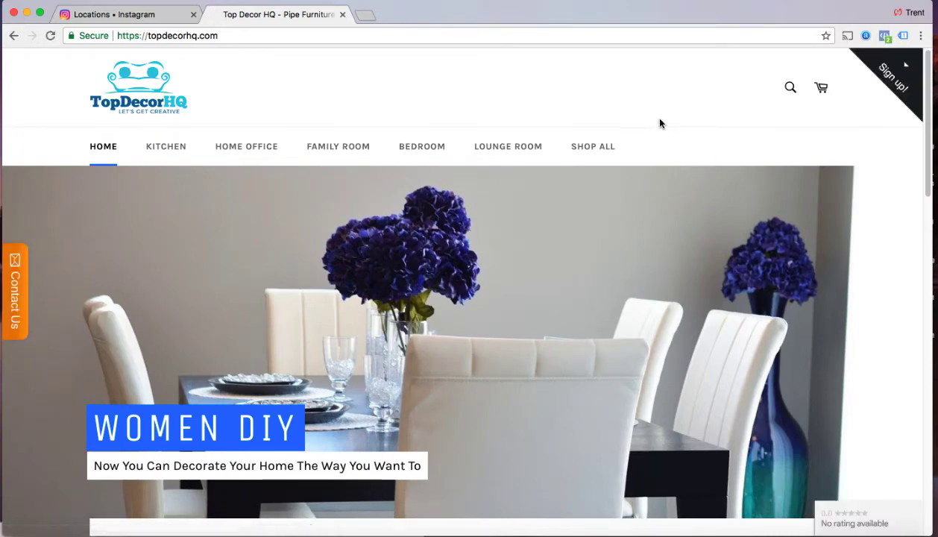
click(428, 150)
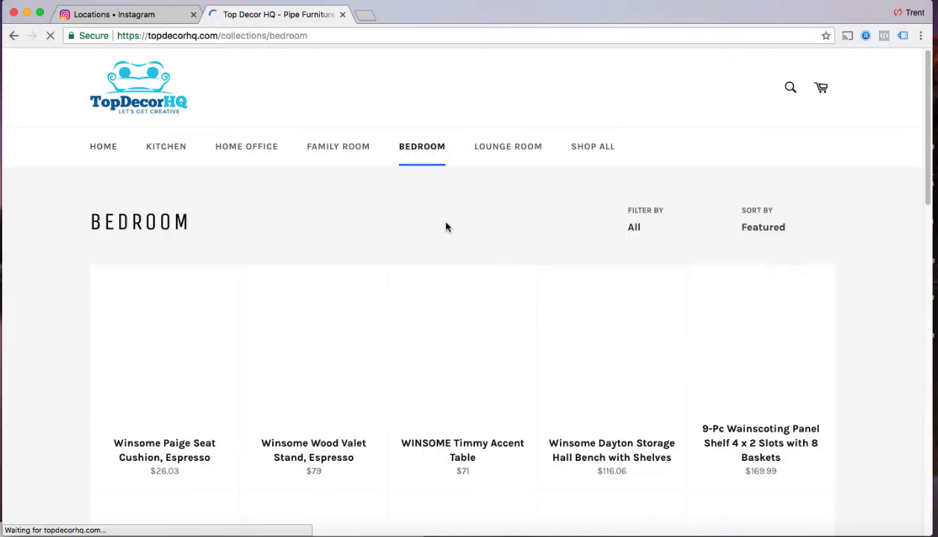
Open the Shelf 3 x 3 Cube Wainscoting Panel product page ($139.99) and bring up its photo's menu.
scroll(429, 227, down, 1)
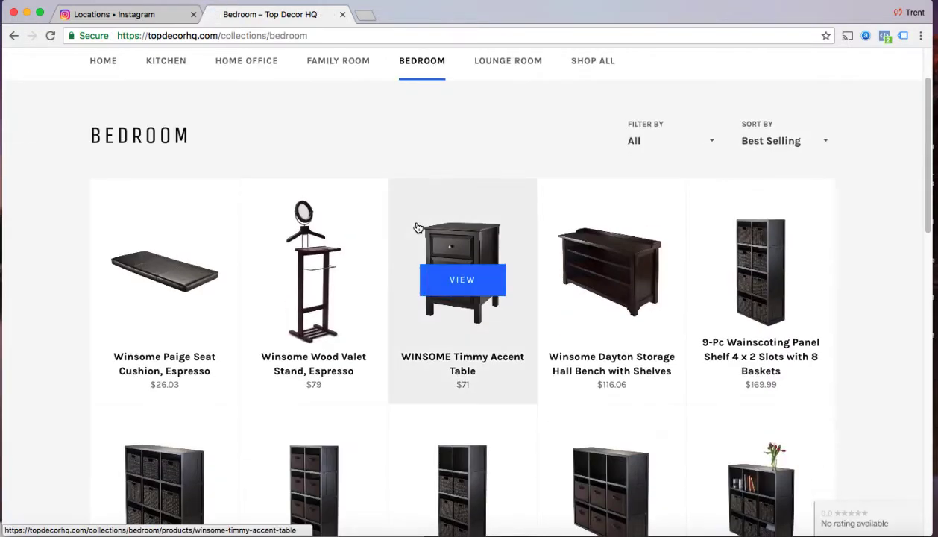
scroll(649, 302, down, 7)
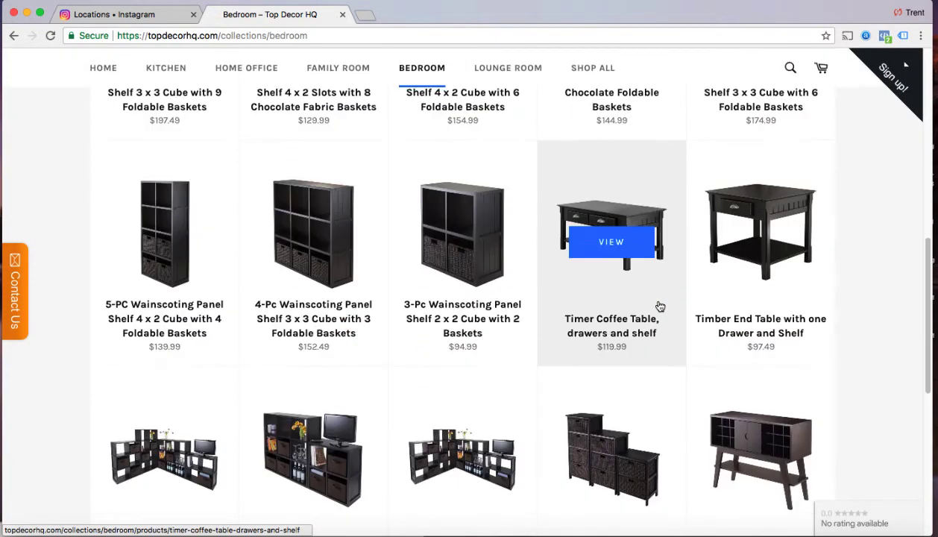
scroll(569, 288, down, 4)
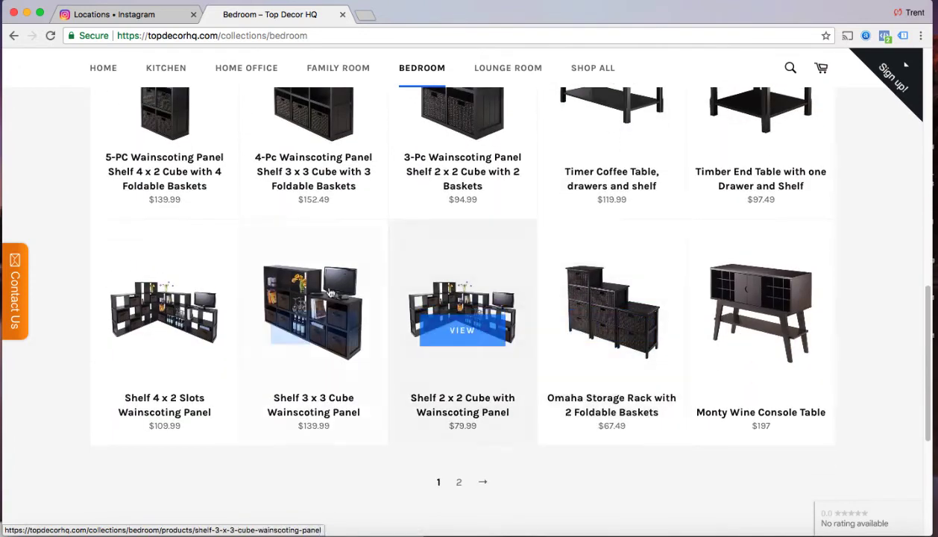
click(310, 287)
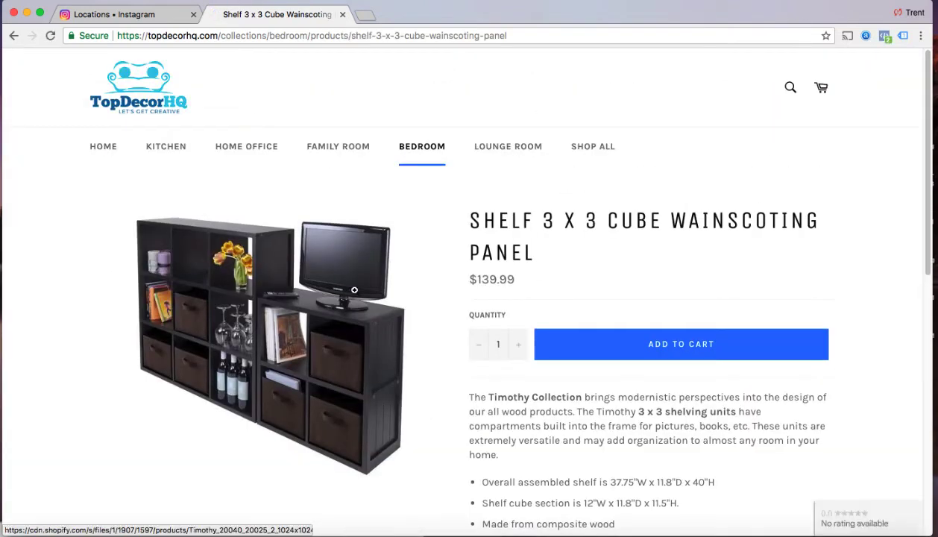
scroll(449, 291, down, 1)
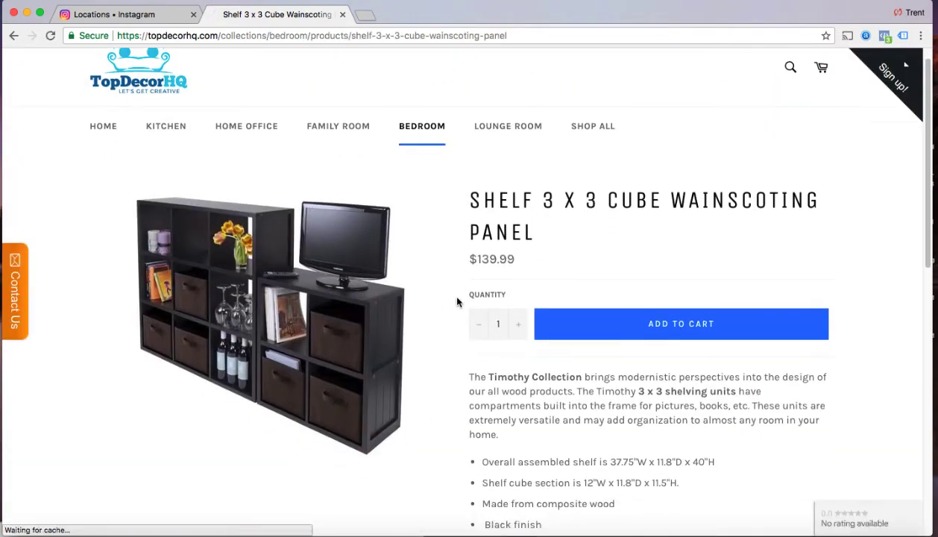
right_click(257, 273)
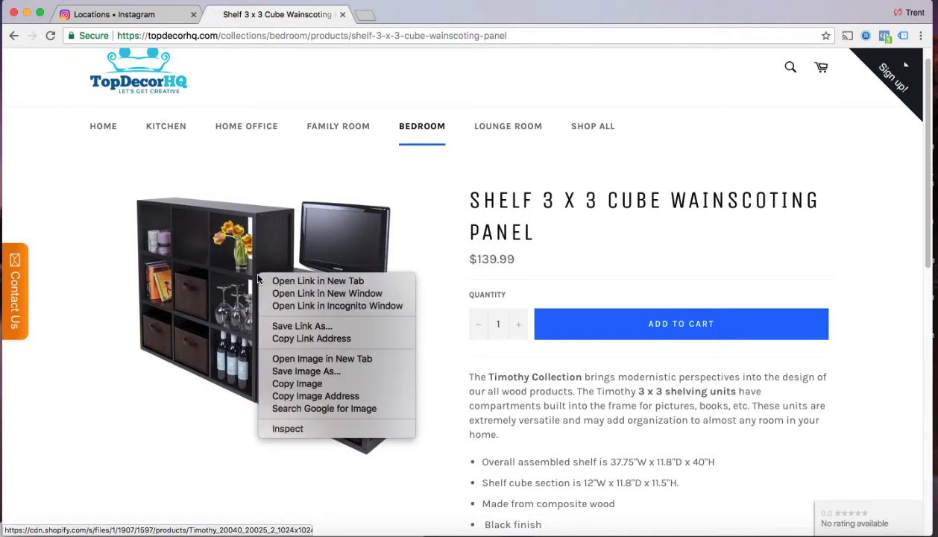
Save the shelf photo to Downloads as a Timothy_20040 .jpg and return to the Instagram tab.
click(297, 371)
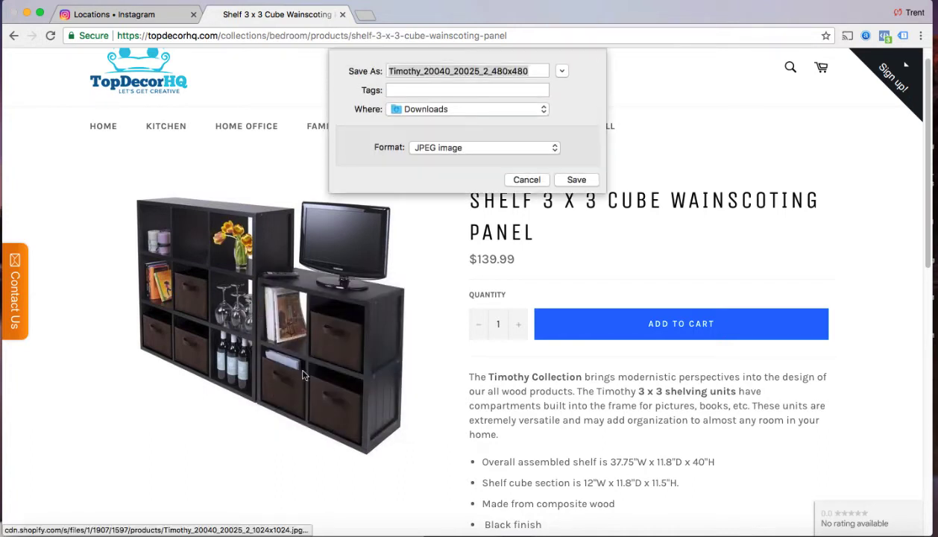
click(574, 180)
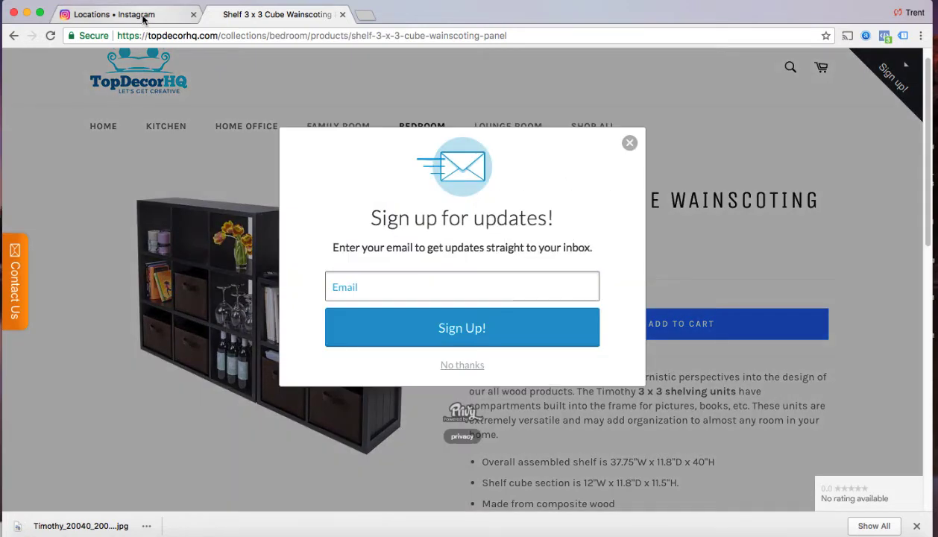
click(144, 16)
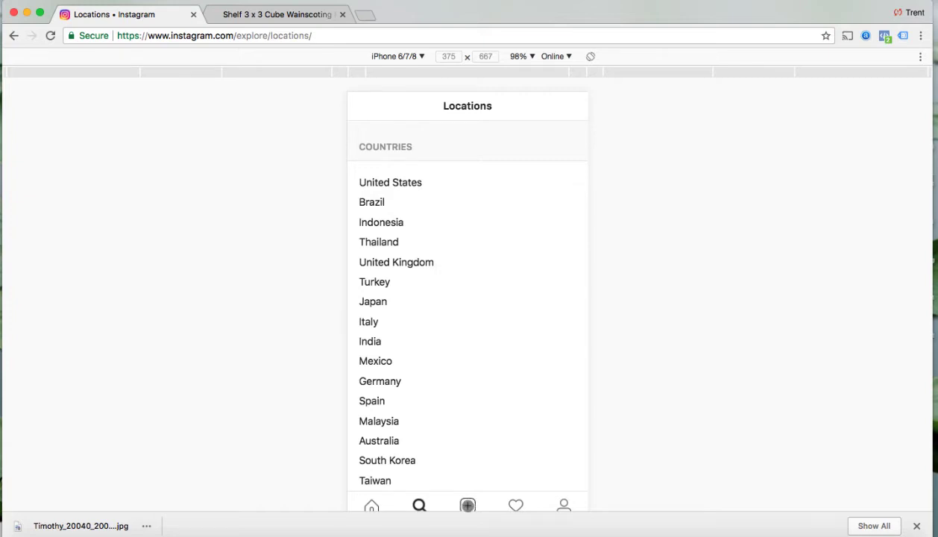
Start a new Instagram post using Timothy_20040_20025_2_480x480.jpg from Downloads.
click(468, 505)
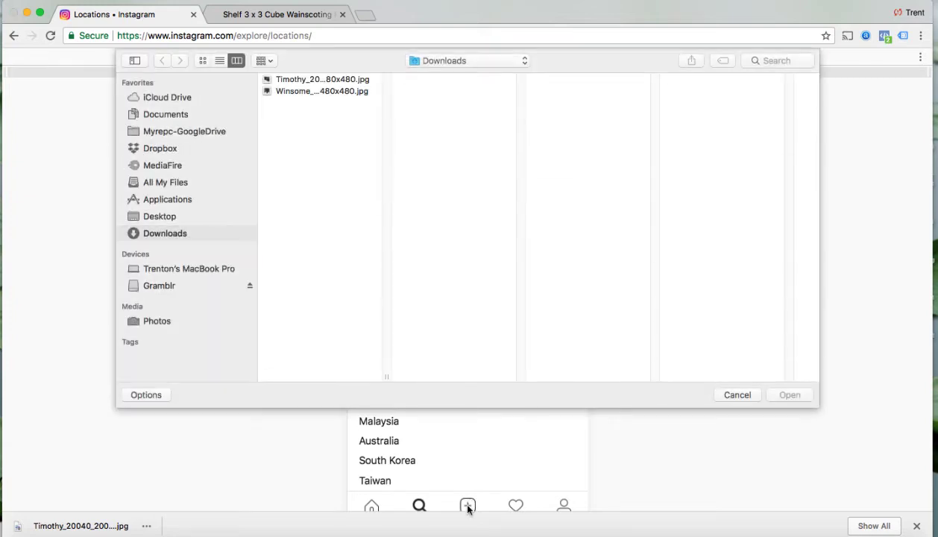
click(311, 81)
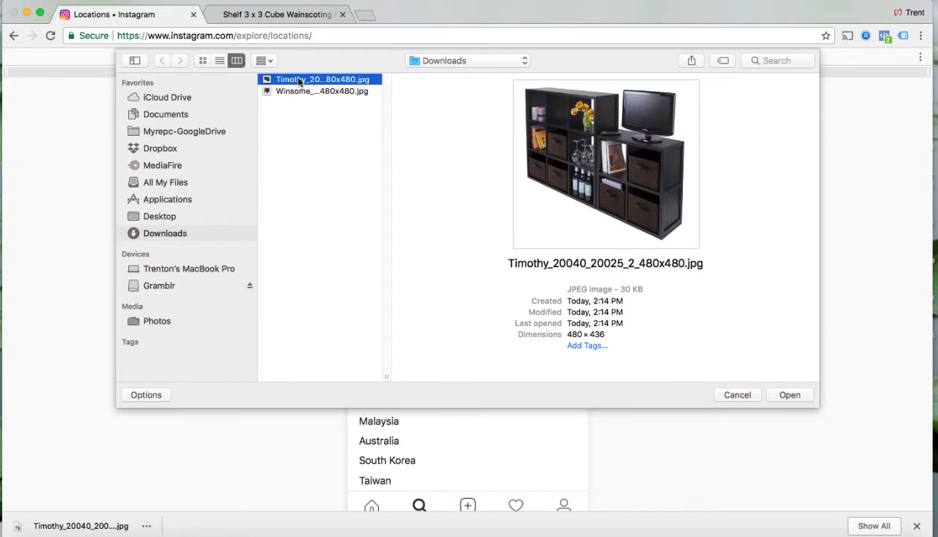
click(790, 395)
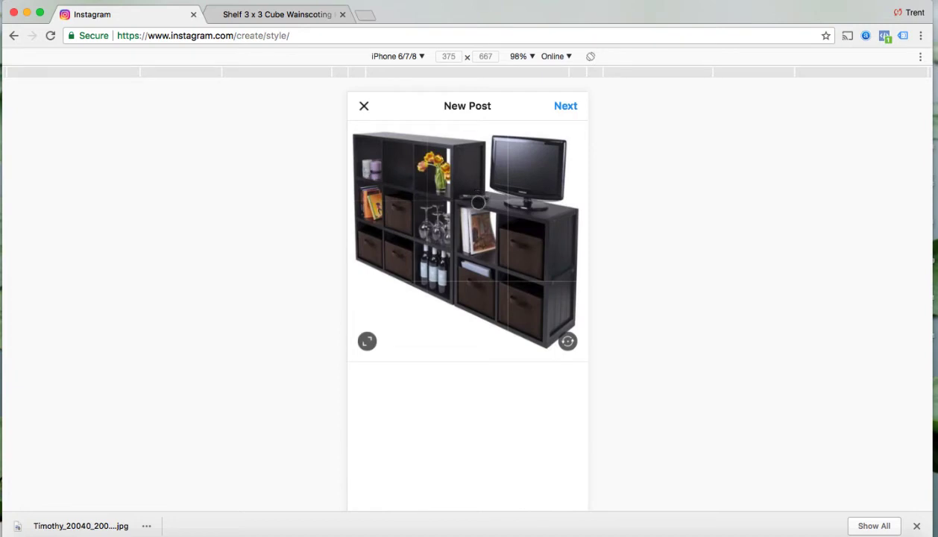
Advance to the caption screen and select the Timothy Collection description on the store page.
click(564, 106)
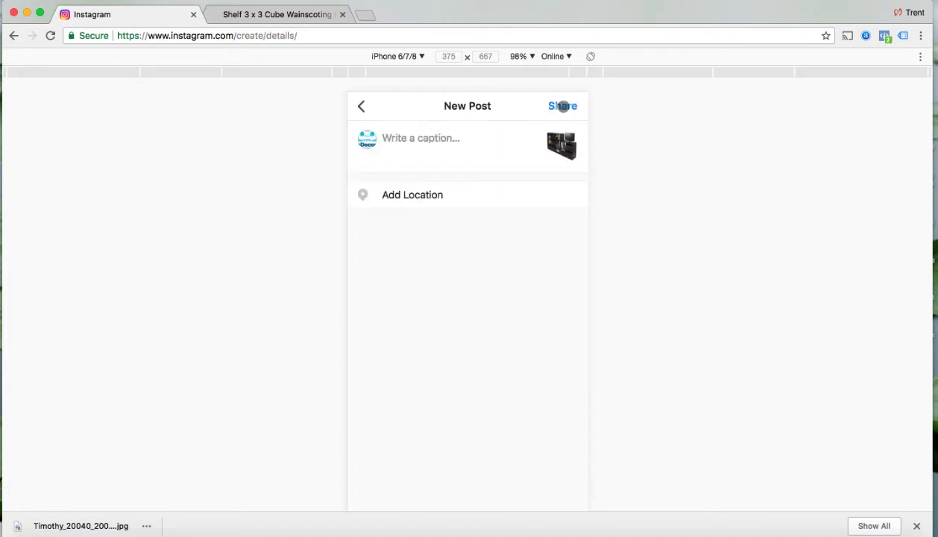
click(287, 17)
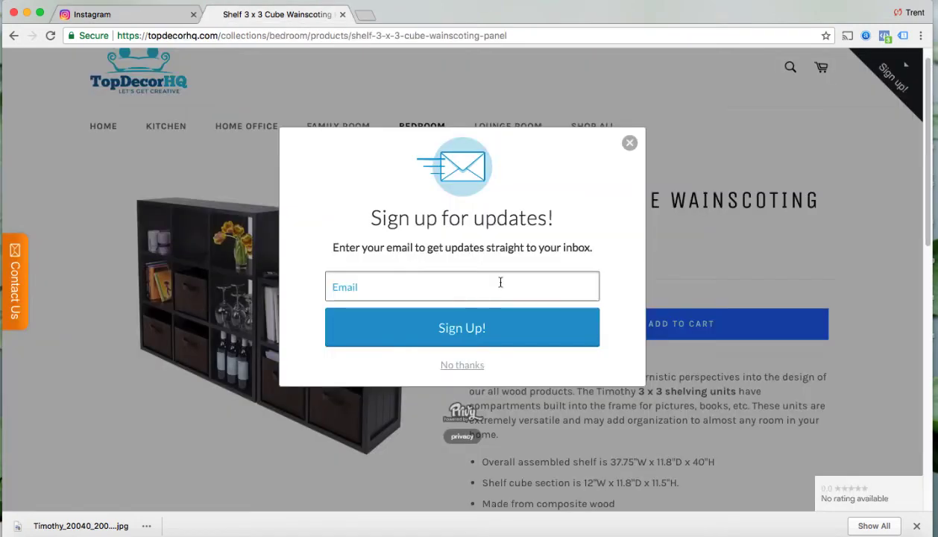
click(630, 142)
scroll(595, 300, down, 5)
scroll(595, 300, up, 4)
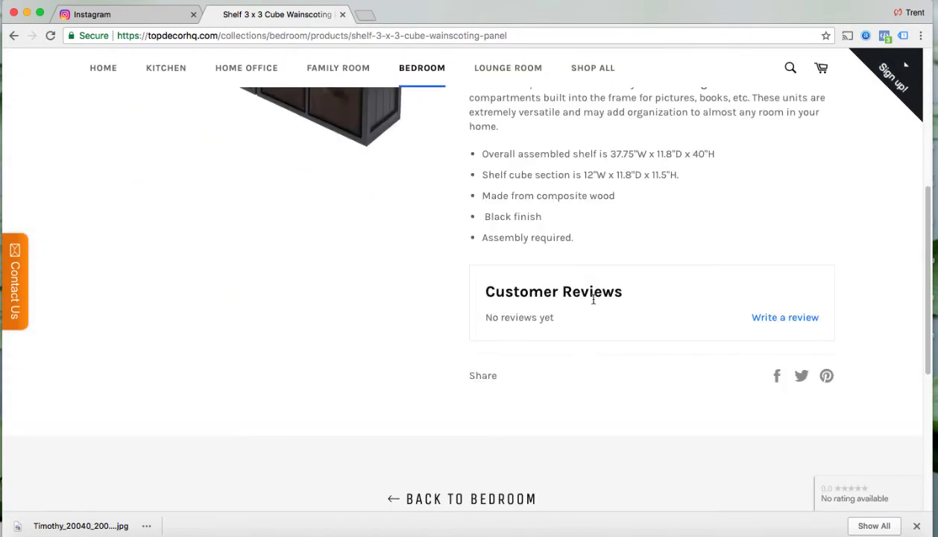
drag(580, 412, 469, 252)
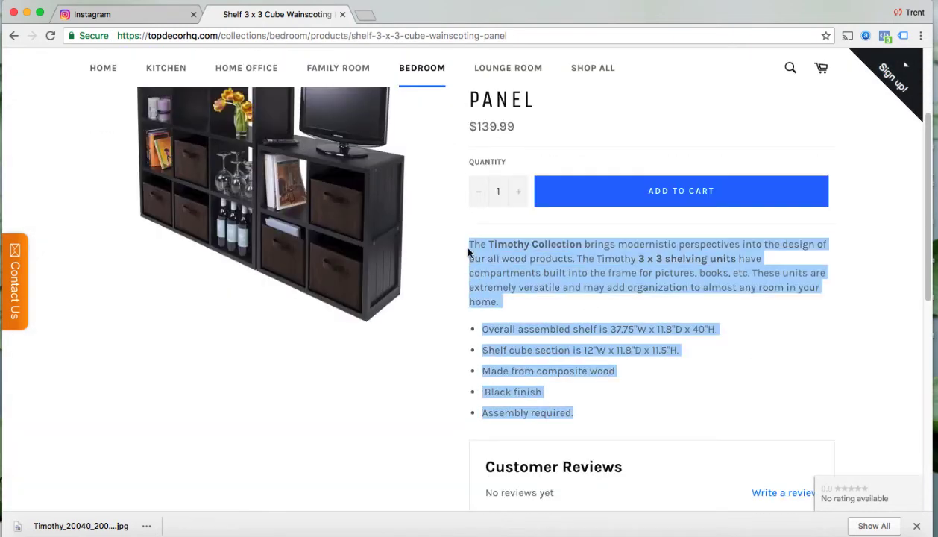
Paste the description into the Instagram caption, adding an empty first line above it.
click(147, 17)
click(402, 142)
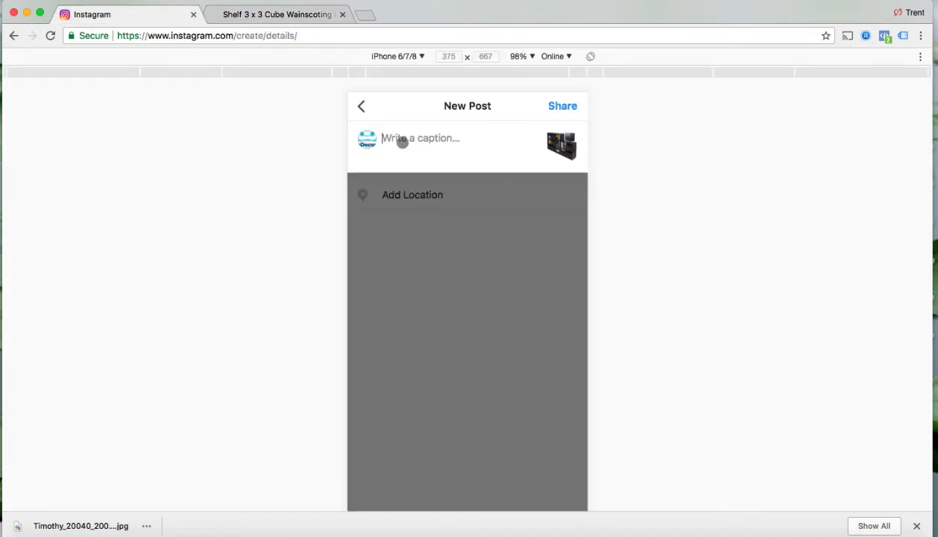
text(Made from composite wood  Black finish Assembly required.)
scroll(418, 155, up, 10)
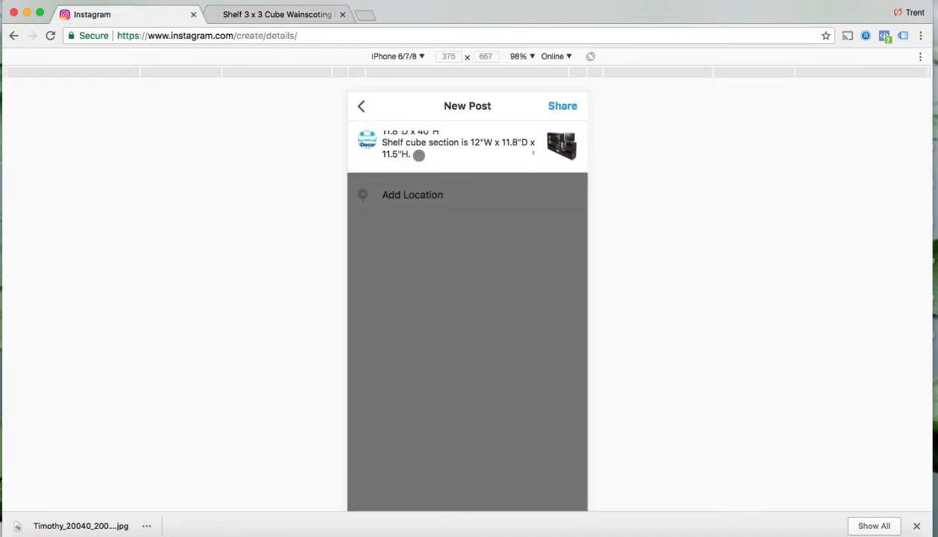
click(384, 138)
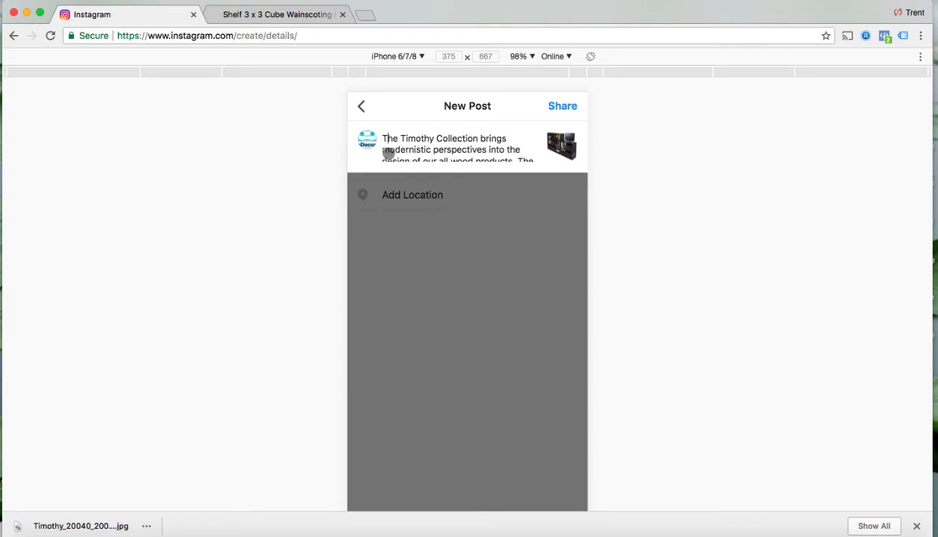
key(Return)
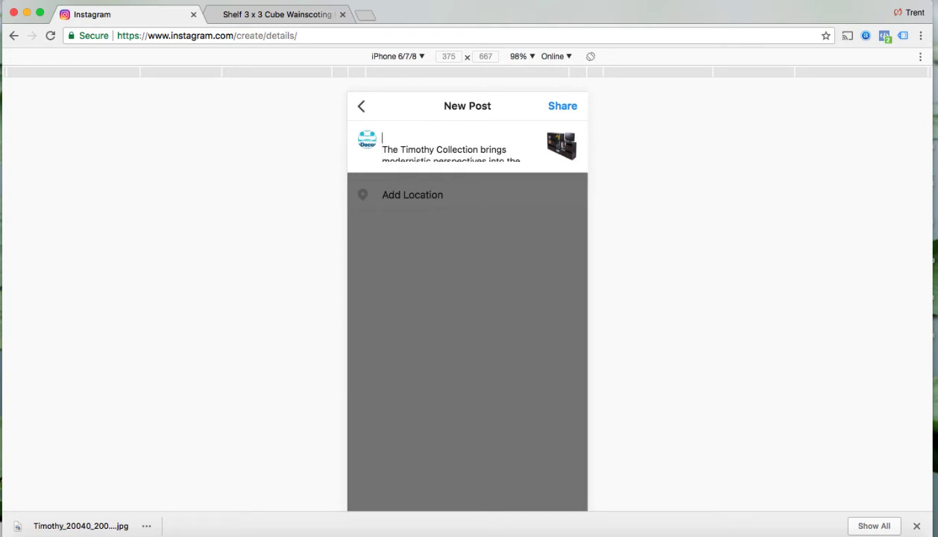
Type #topdecorhq #homedecor #bedroomdecor on the caption's first line.
text(#topdecorhq #hom)
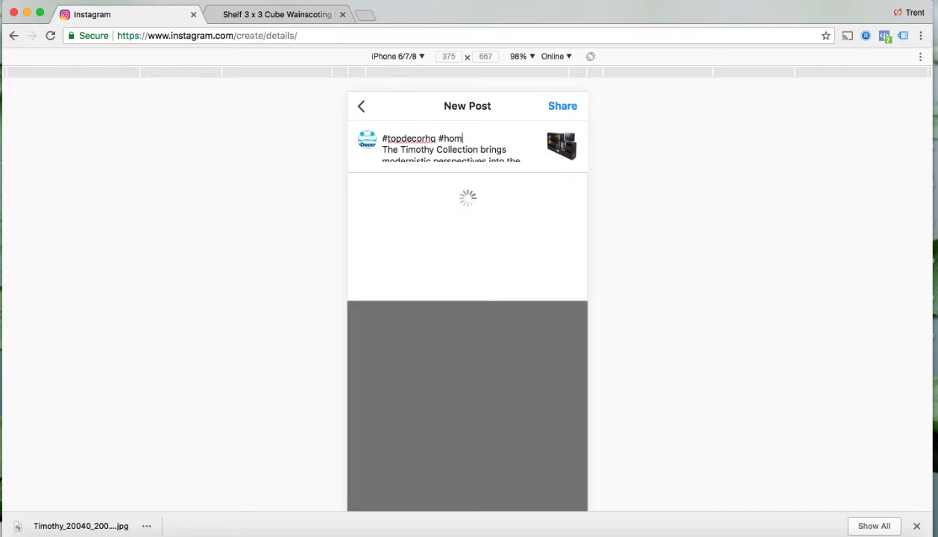
text(edecor)
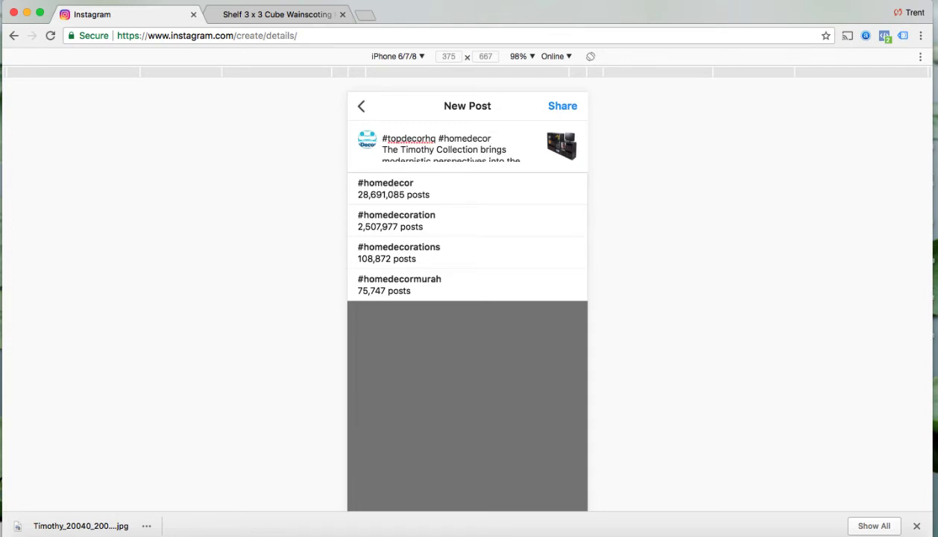
text(#)
text(be)
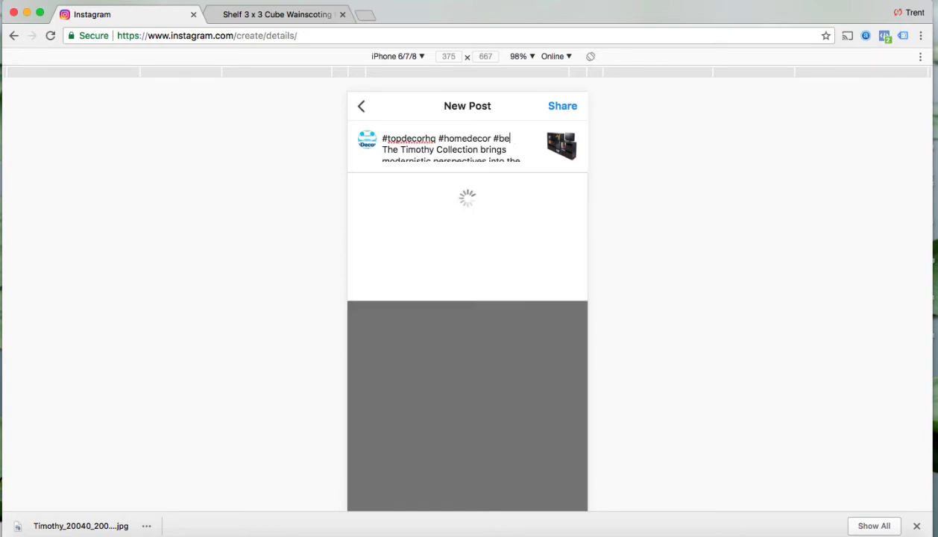
text(droomdecor)
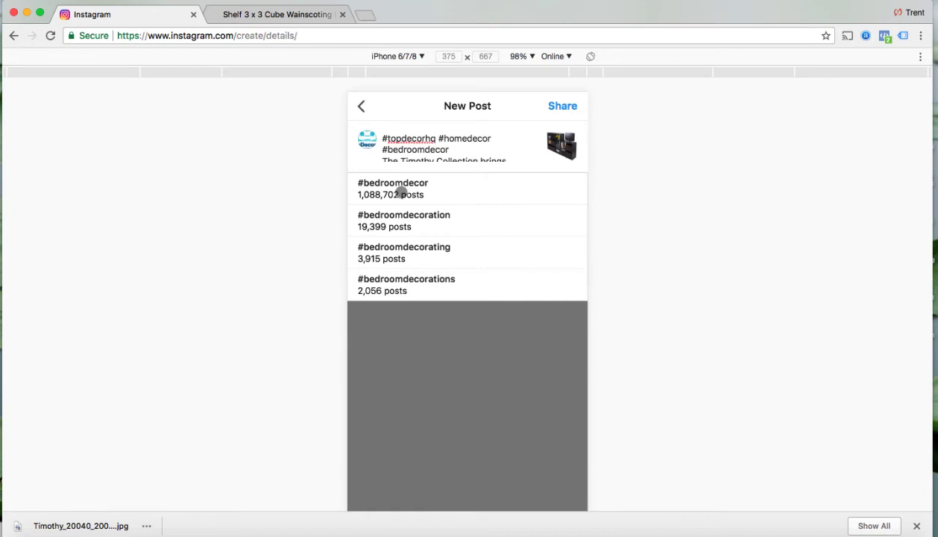
click(408, 182)
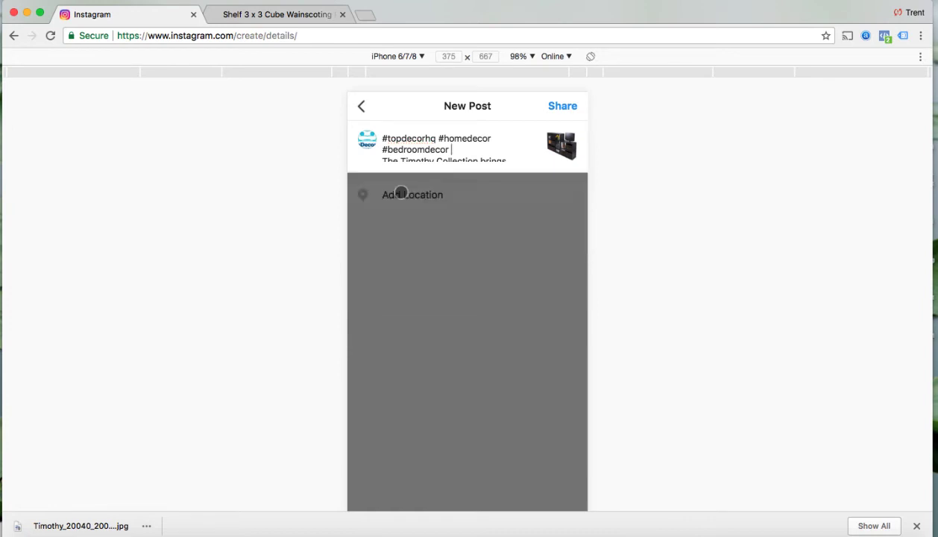
Share the shelf post and dismiss the finished-download notice.
click(557, 106)
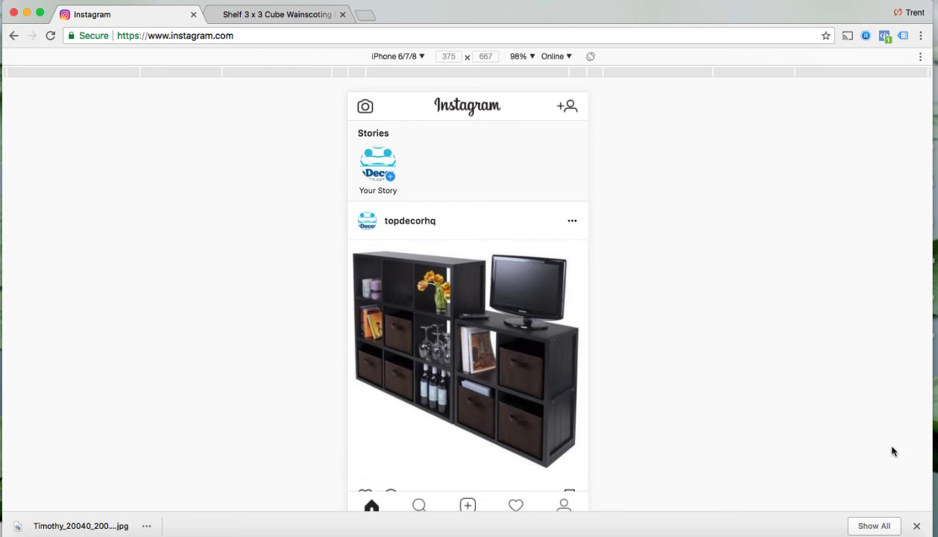
click(916, 527)
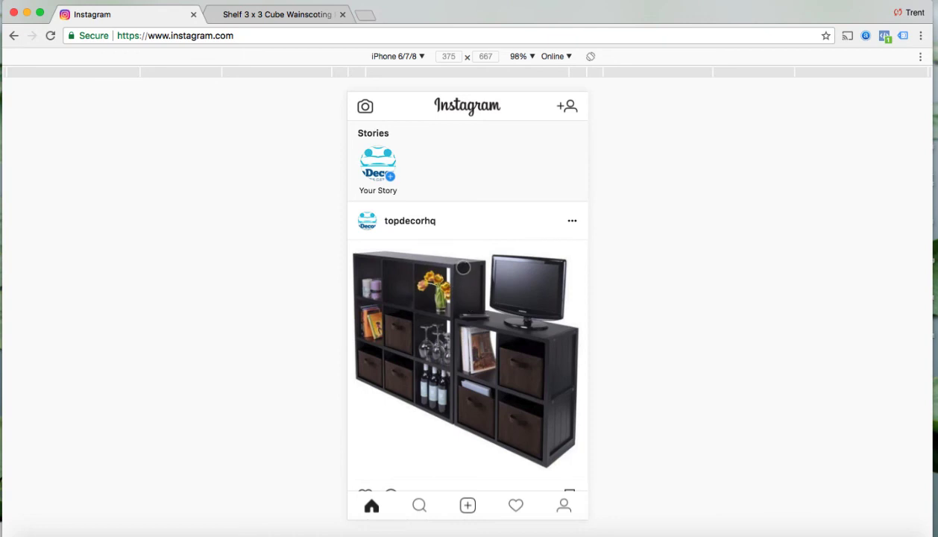
Search Google for 'gramblr' from a fresh third browser tab.
click(365, 17)
text(gramblr)
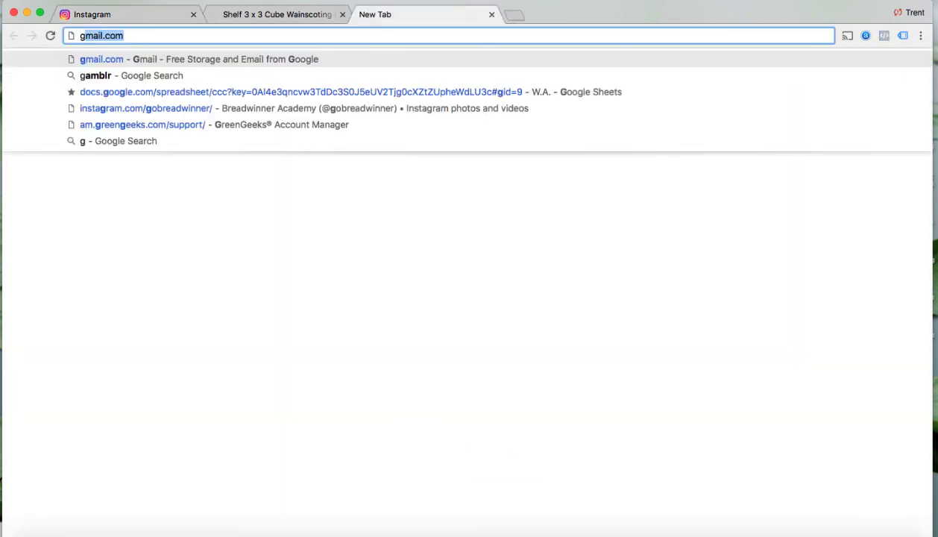
key(Delete)
key(Return)
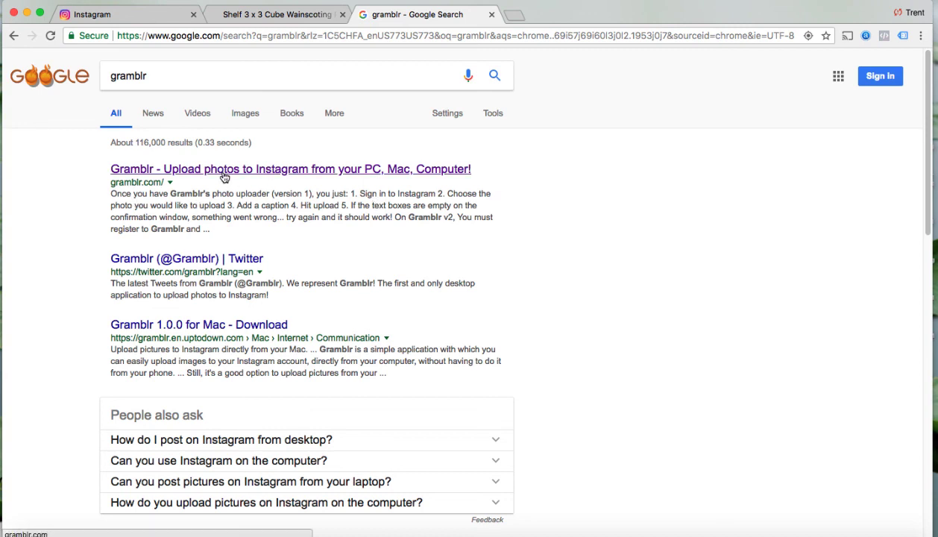
Open the top result, 'Gramblr - Upload photos to Instagram from your PC, Mac, Computer!'.
click(210, 179)
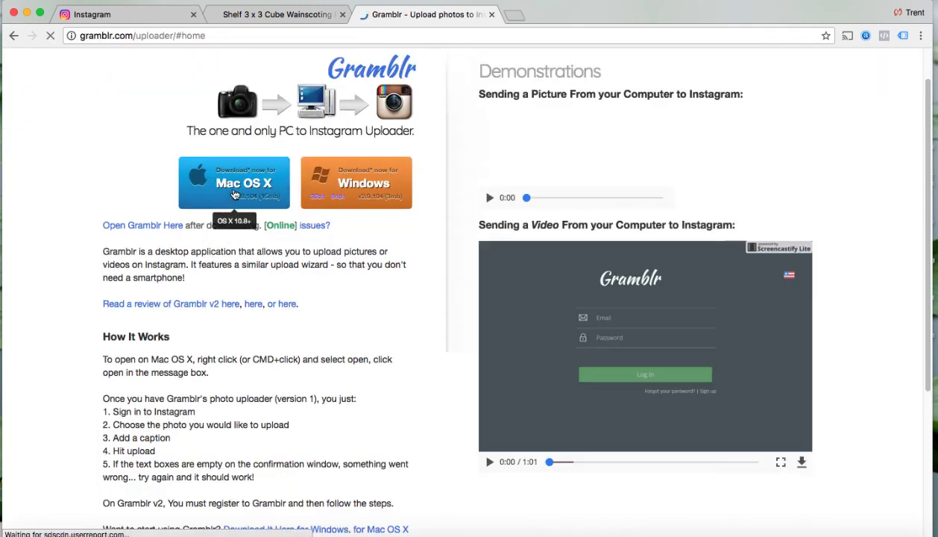